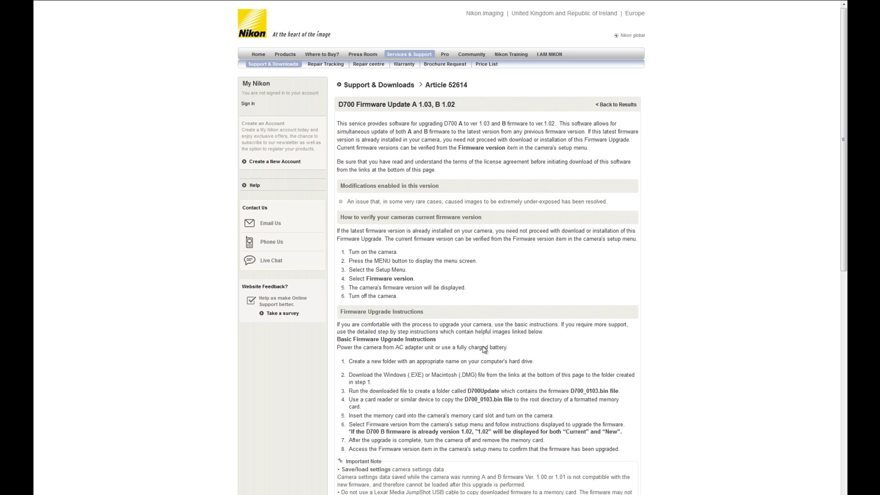
Accept the license terms and download the Windows D700 firmware file F-D700-V103W.exe.
{"action": "scroll", "coordinate": [662, 309], "scroll_direction": "down", "scroll_amount": 9}
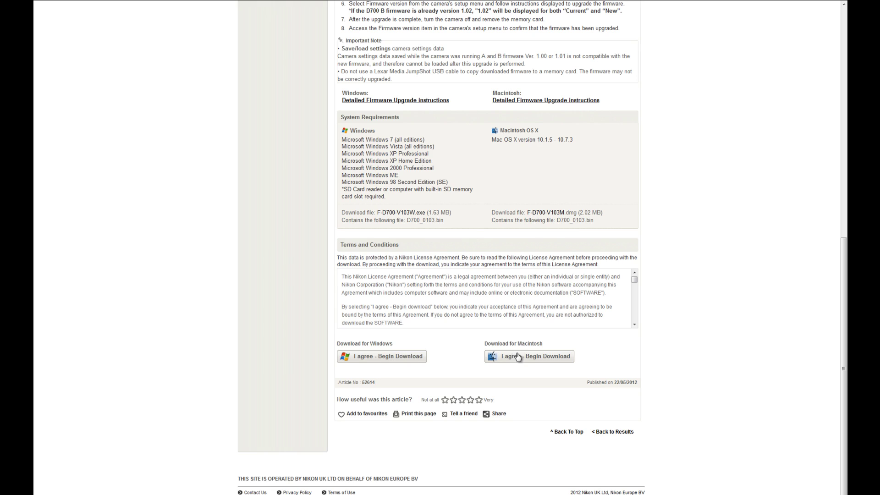
{"action": "left_click", "coordinate": [383, 357]}
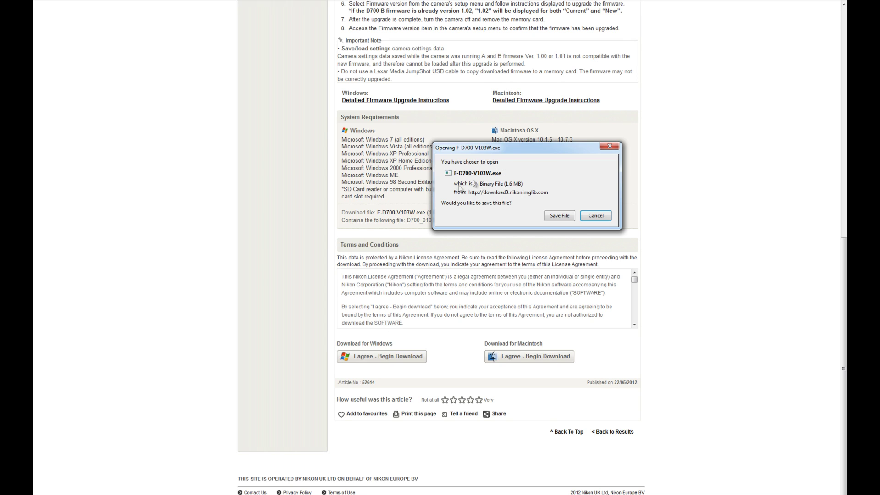
{"action": "left_click", "coordinate": [559, 216]}
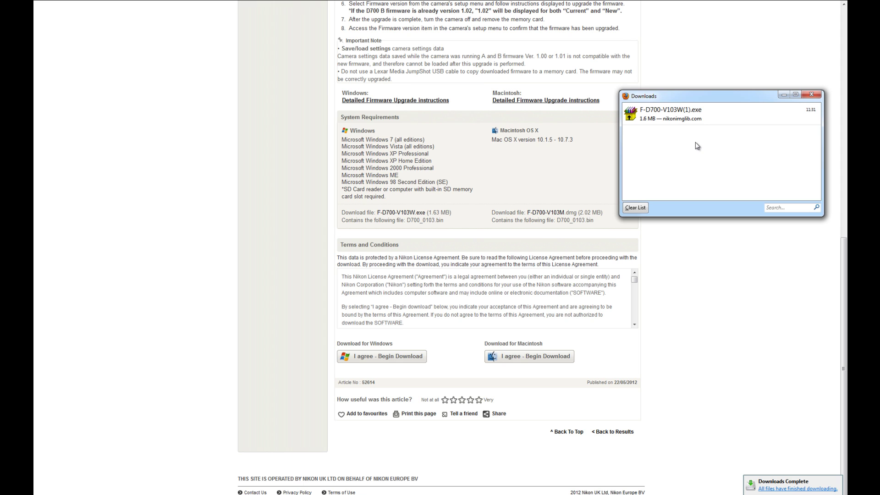
Put the downloaded F-D700-V103W(1).exe on the desktop from the download list and close that list.
{"action": "left_click", "coordinate": [786, 40]}
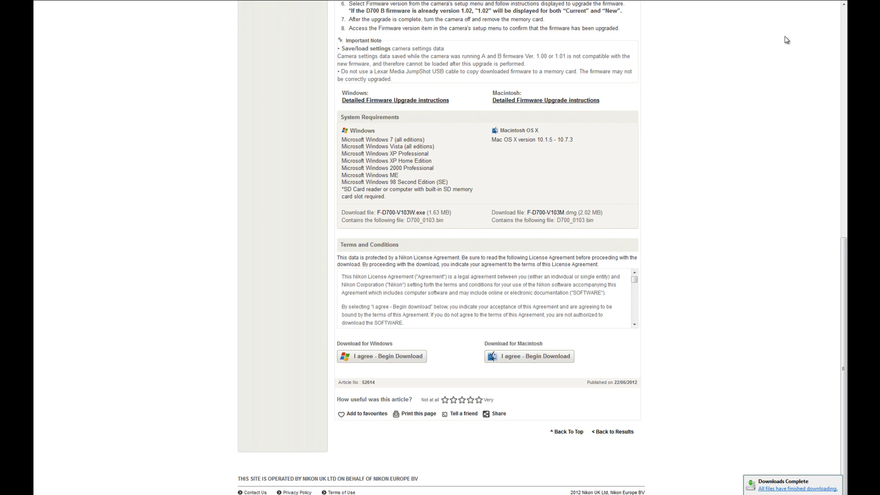
{"action": "mouse_move", "coordinate": [832, 6]}
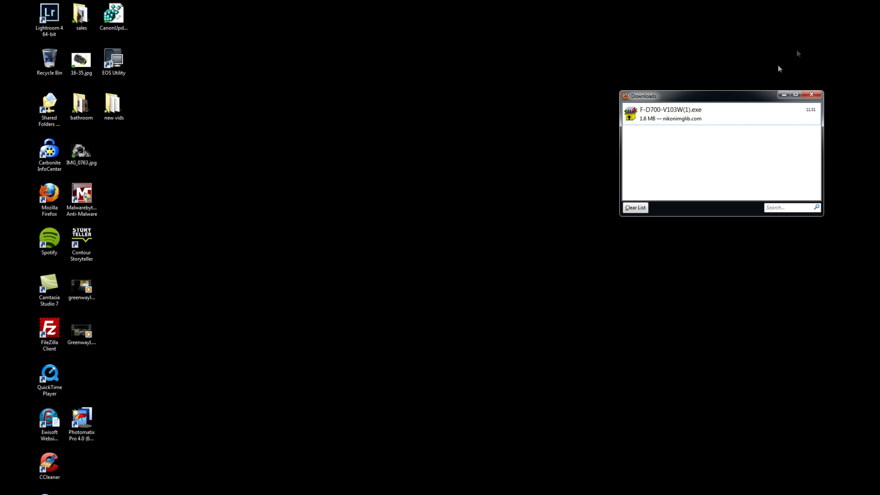
{"action": "left_click_drag", "start_coordinate": [677, 117], "coordinate": [426, 148]}
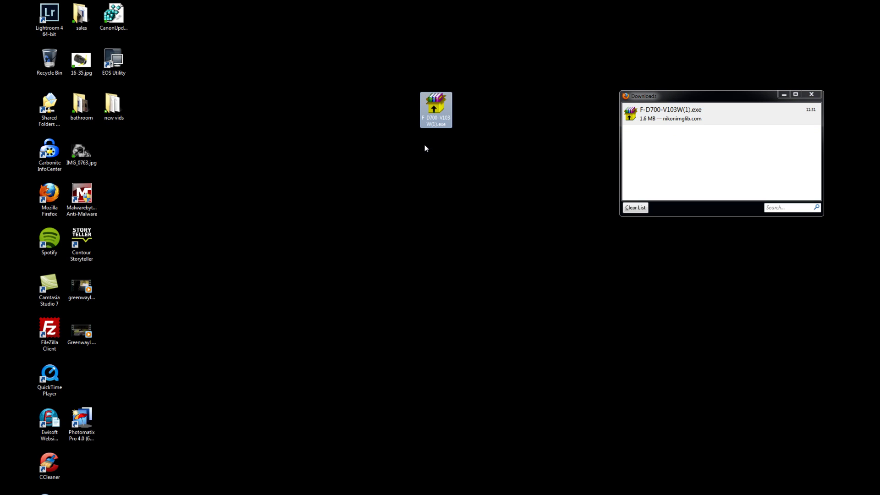
{"action": "left_click", "coordinate": [811, 95]}
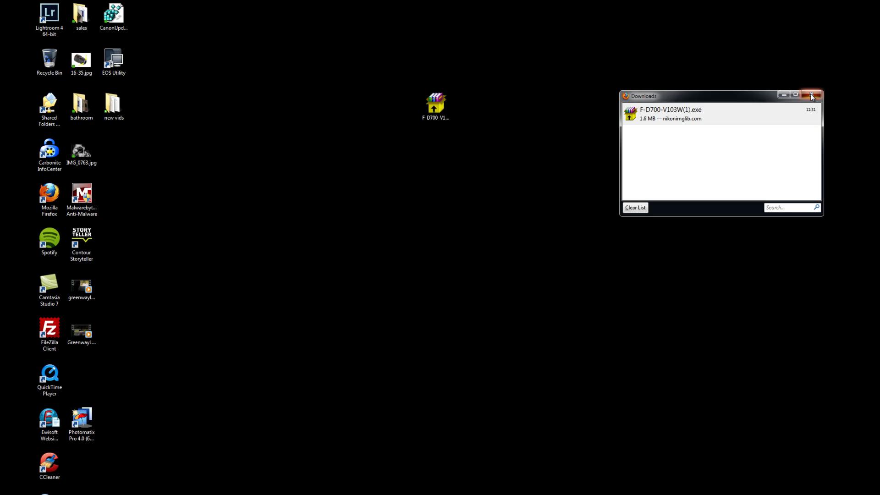
Run F-D700-V103W(1).exe to extract the D700Update folder and place the folder below the installer on the desktop.
{"action": "double_click", "coordinate": [437, 107]}
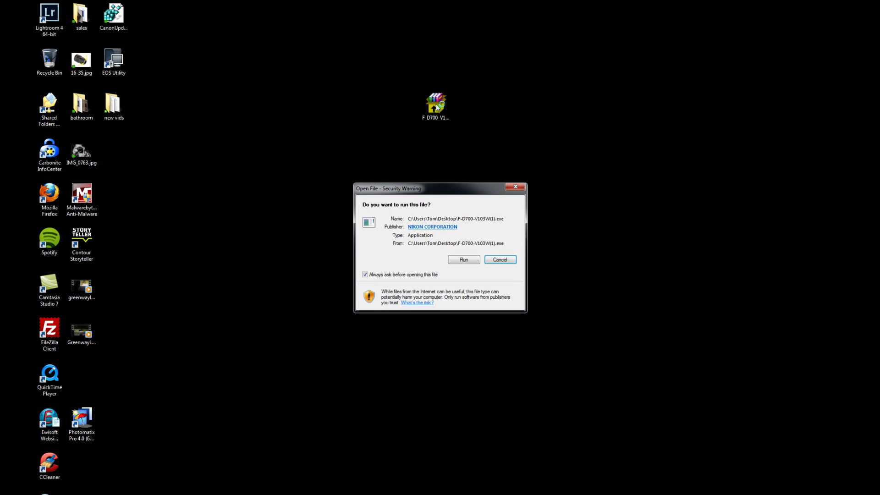
{"action": "left_click", "coordinate": [473, 261]}
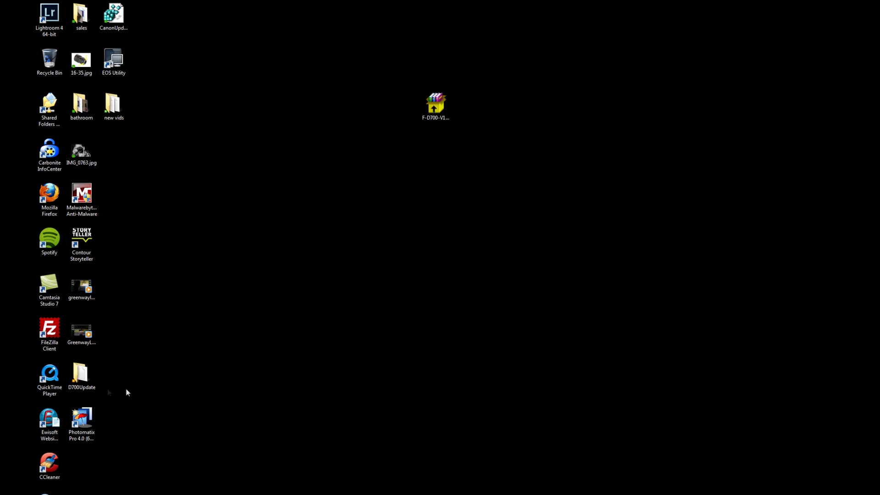
{"action": "left_click_drag", "start_coordinate": [81, 377], "coordinate": [440, 181]}
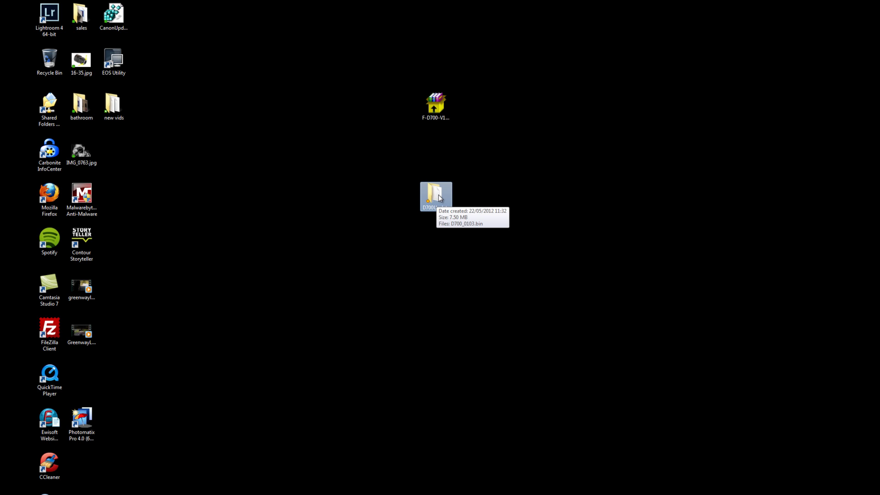
{"action": "left_click", "coordinate": [514, 208]}
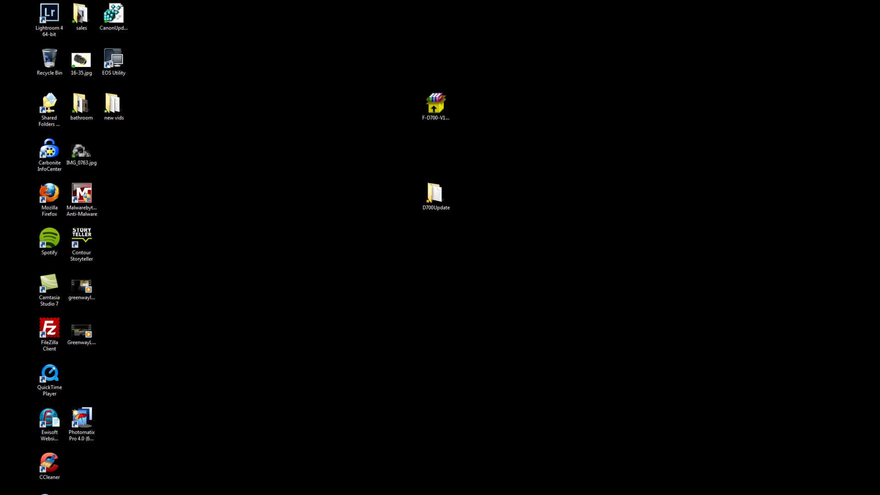
Open the D700Update folder containing D700_0103.bin and reposition its window on the desktop.
{"action": "double_click", "coordinate": [434, 195]}
{"action": "left_click_drag", "start_coordinate": [489, 157], "coordinate": [389, 87]}
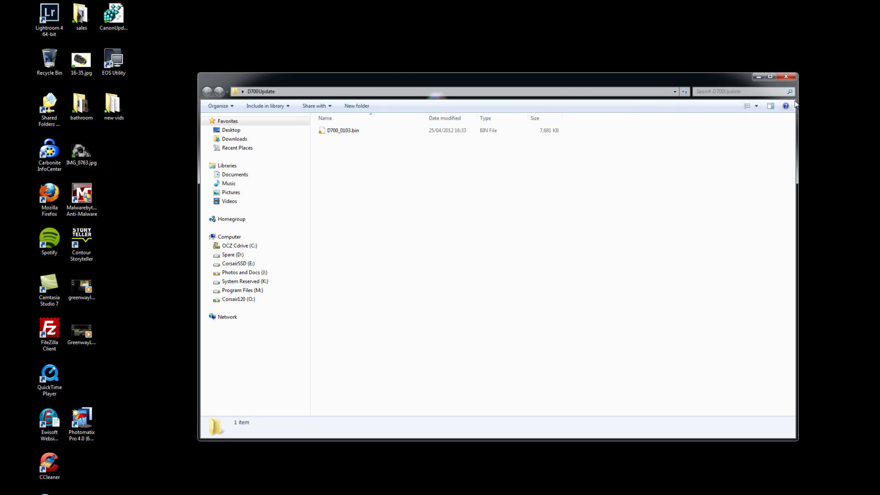
{"action": "left_click_drag", "start_coordinate": [617, 84], "coordinate": [623, 101]}
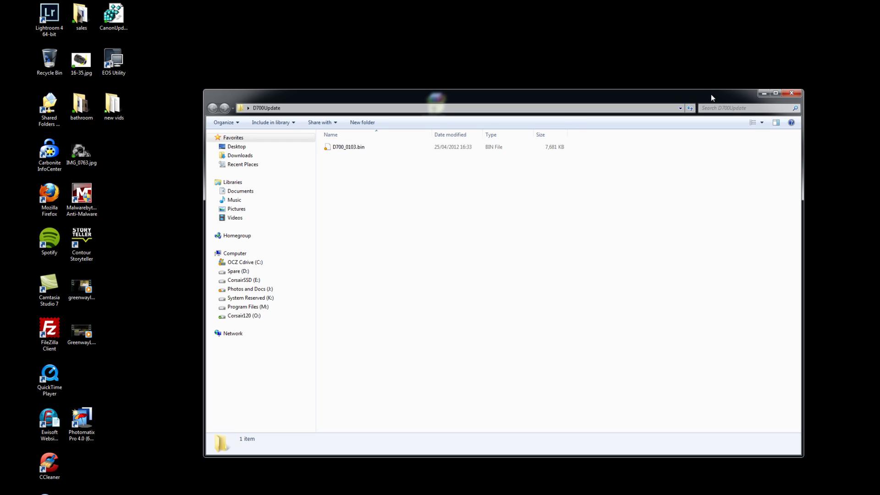
{"action": "left_click_drag", "start_coordinate": [710, 95], "coordinate": [669, 83]}
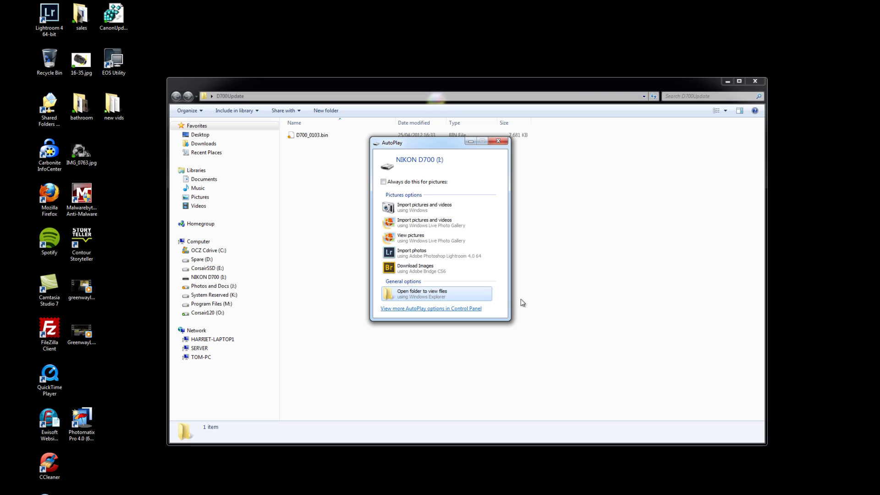
Open the NIKON D700 (I:) memory card's files and check the images in DCIM's 972ND700 folder.
{"action": "left_click", "coordinate": [433, 294]}
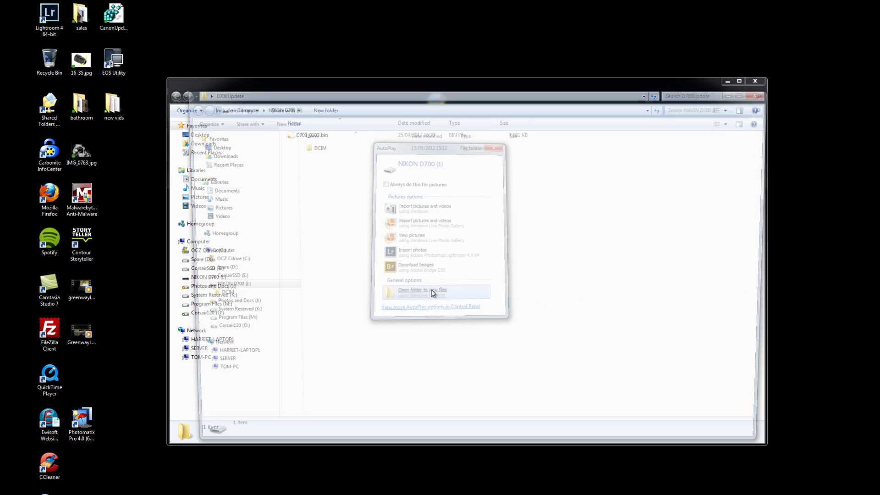
{"action": "double_click", "coordinate": [341, 147]}
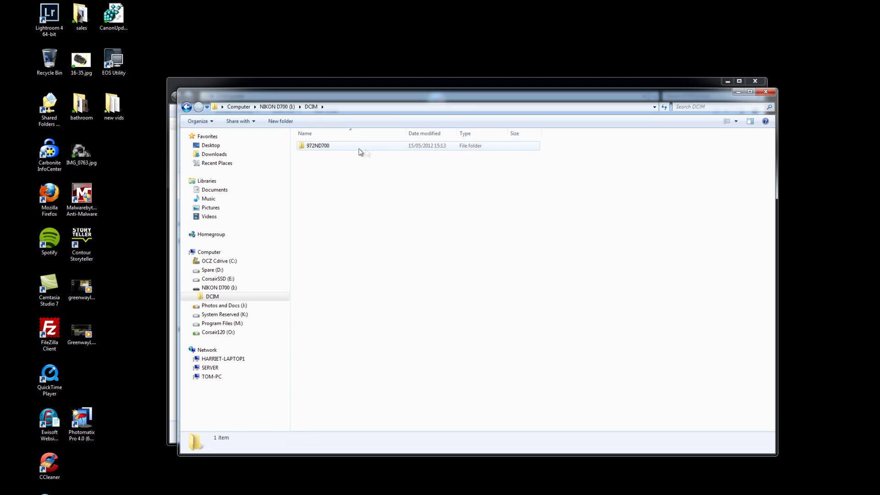
{"action": "double_click", "coordinate": [346, 148]}
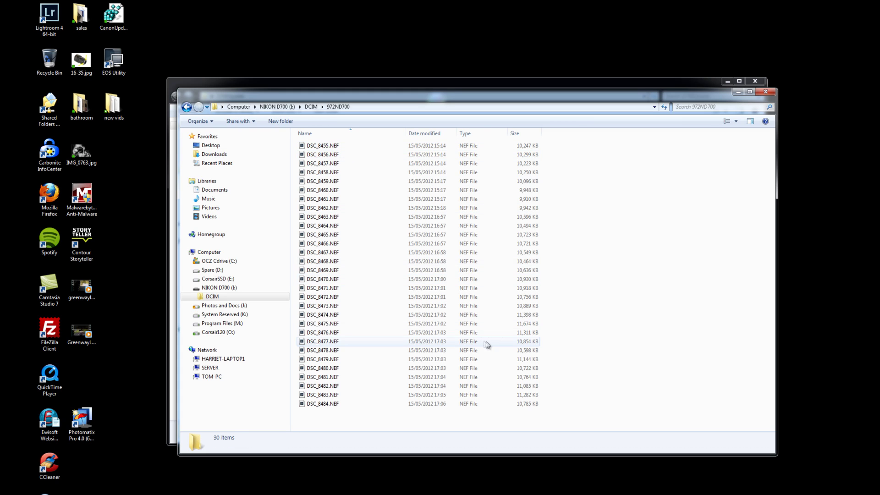
Return to the root of the NIKON D700 (I:) card and permanently delete the DCIM folder.
{"action": "left_click", "coordinate": [187, 106]}
{"action": "left_click", "coordinate": [187, 107]}
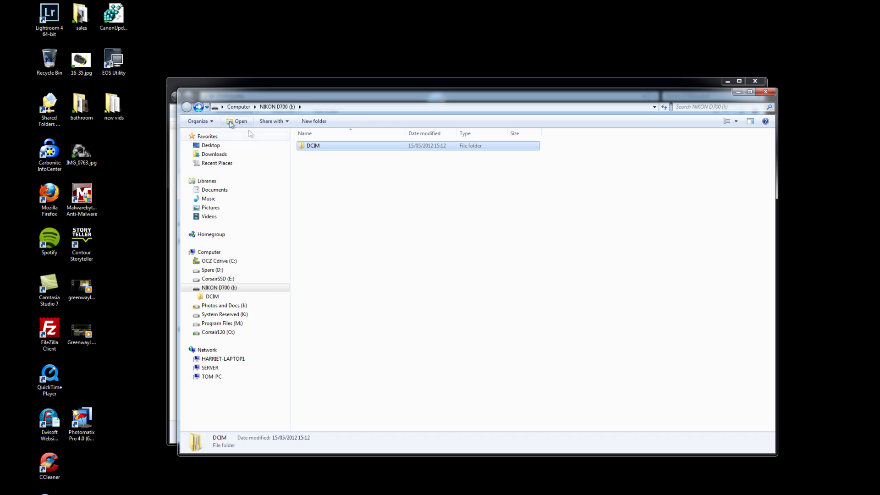
{"action": "key", "text": "Delete"}
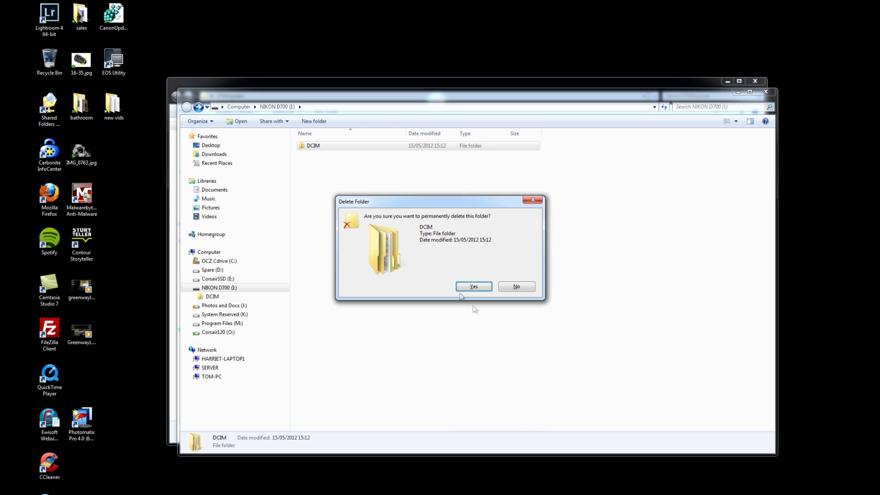
{"action": "left_click", "coordinate": [461, 292]}
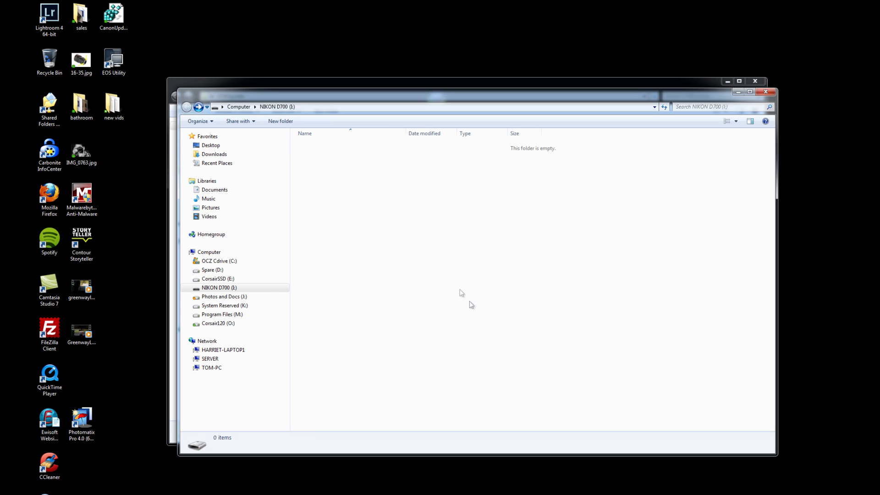
Quick-format the NIKON D700 (I:) card as FAT32 with the volume label NIKON D700 and close the format dialog.
{"action": "right_click", "coordinate": [234, 290]}
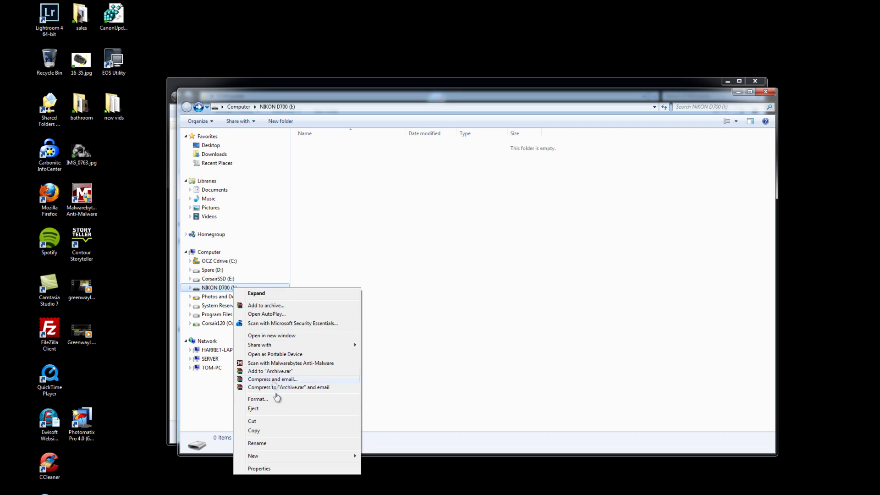
{"action": "left_click", "coordinate": [271, 400]}
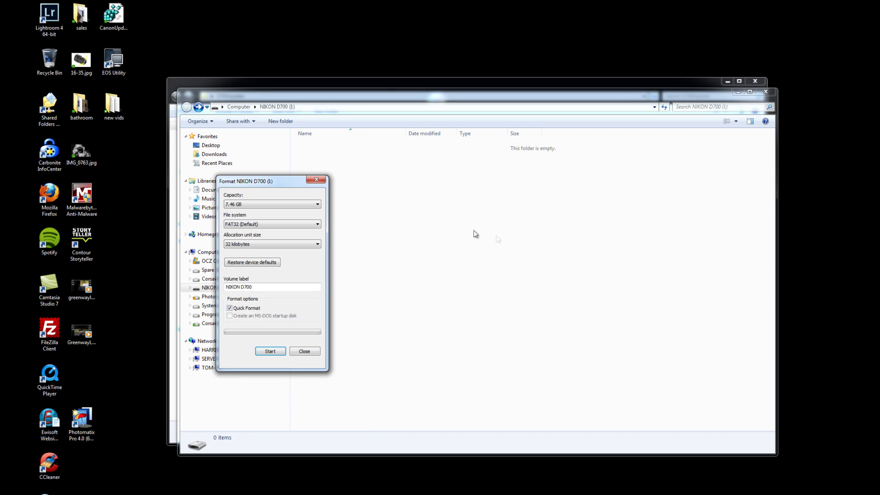
{"action": "left_click_drag", "start_coordinate": [283, 178], "coordinate": [399, 130]}
{"action": "key", "text": "Escape"}
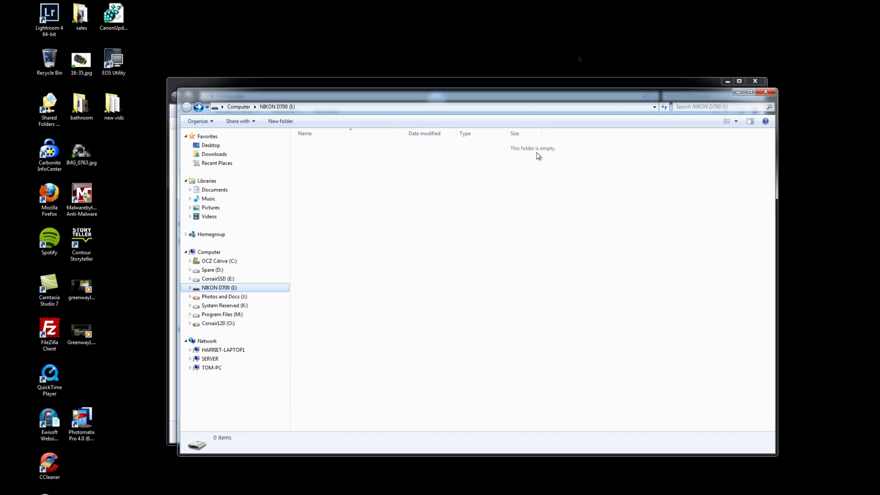
{"action": "mouse_move", "coordinate": [183, 492]}
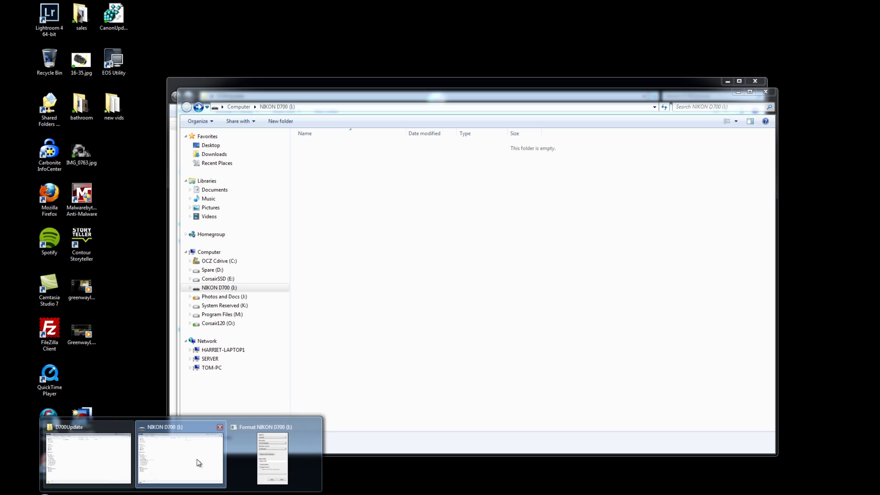
{"action": "left_click", "coordinate": [273, 454]}
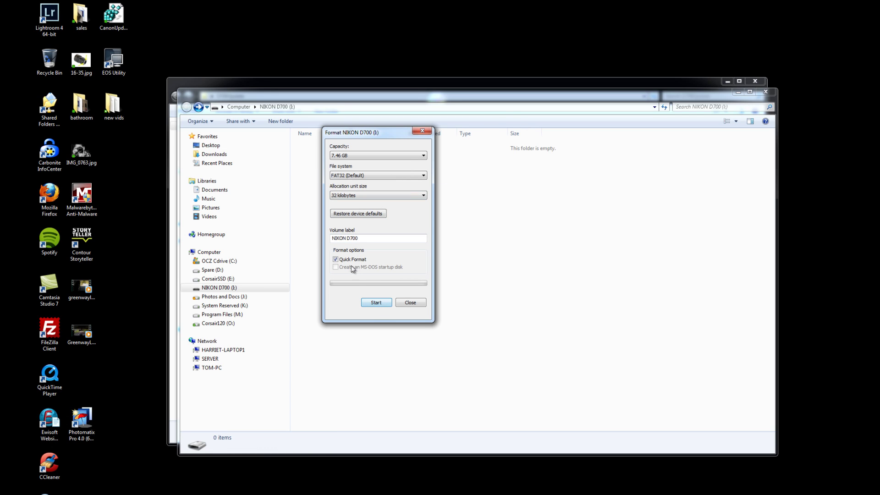
{"action": "left_click", "coordinate": [376, 303]}
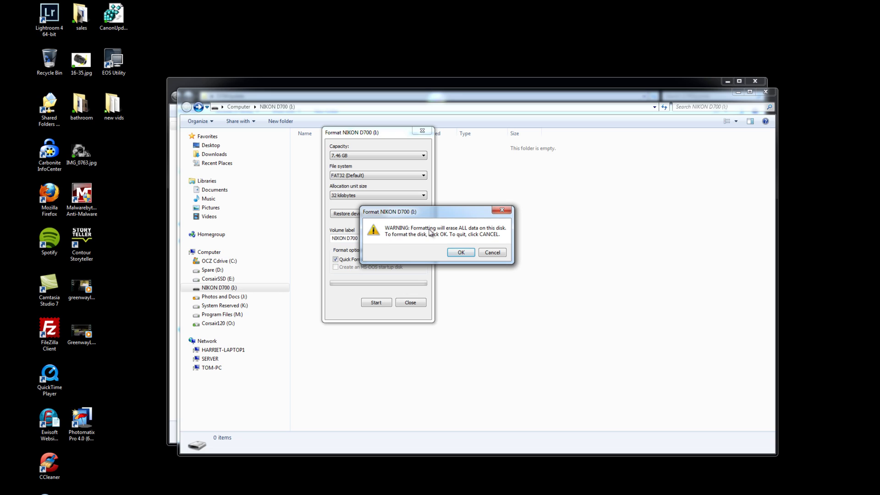
{"action": "left_click", "coordinate": [461, 252]}
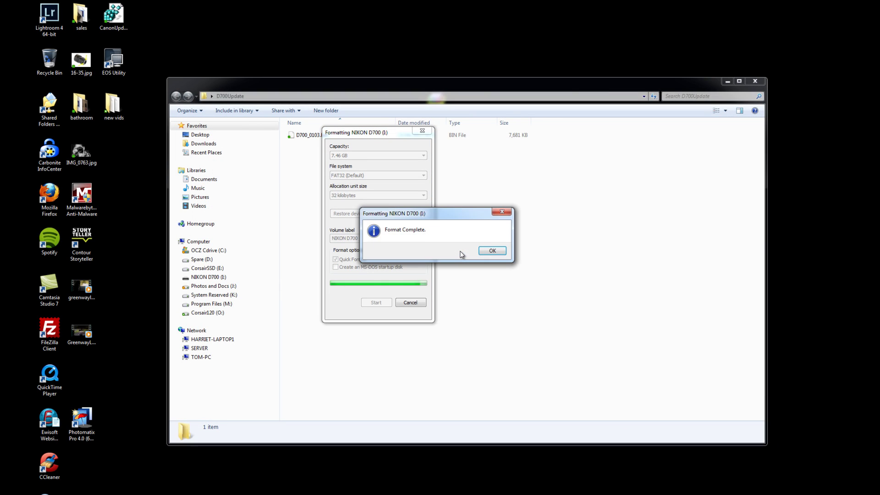
{"action": "left_click", "coordinate": [492, 251]}
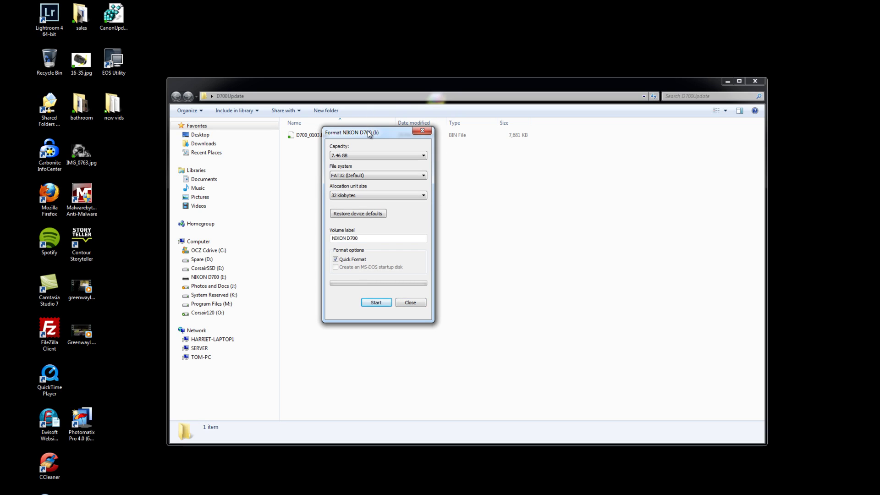
{"action": "left_click_drag", "start_coordinate": [368, 132], "coordinate": [467, 155]}
{"action": "left_click", "coordinate": [526, 157]}
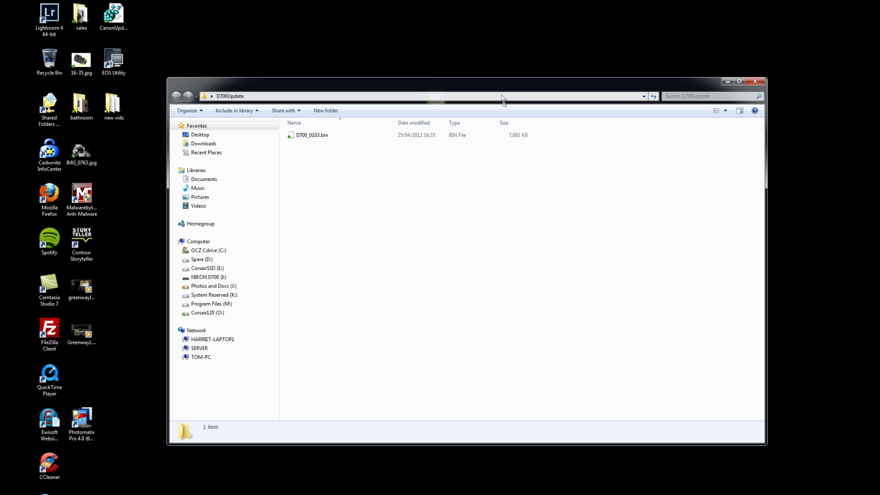
Open the NIKON D700 (I:) card in a second Explorer window and arrange it so D700_0103.bin stays accessible in the D700Update window.
{"action": "mouse_move", "coordinate": [501, 88]}
{"action": "left_mouse_down"}
{"action": "mouse_move", "coordinate": [508, 141]}
{"action": "mouse_move", "coordinate": [505, 73]}
{"action": "left_mouse_up"}
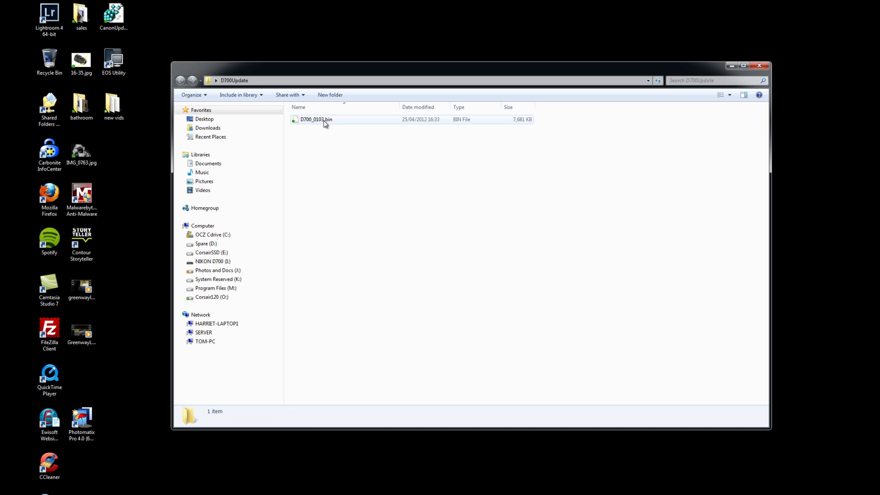
{"action": "right_click", "coordinate": [44, 493]}
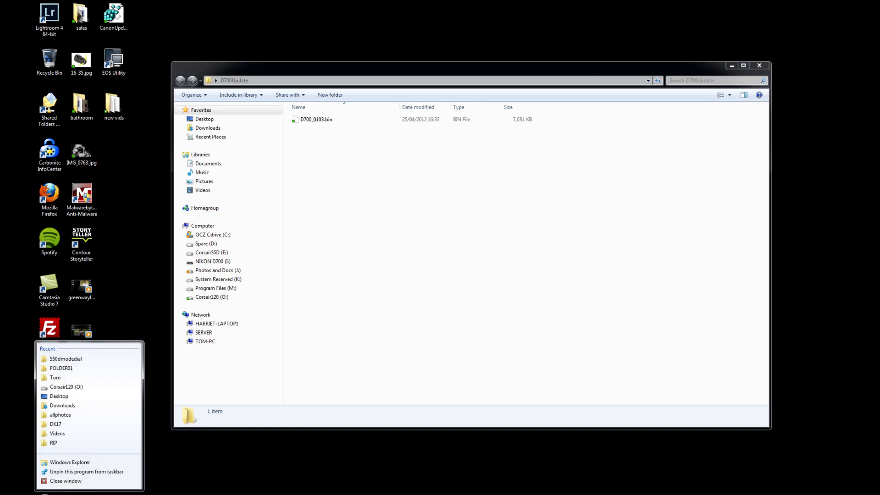
{"action": "left_click", "coordinate": [92, 463]}
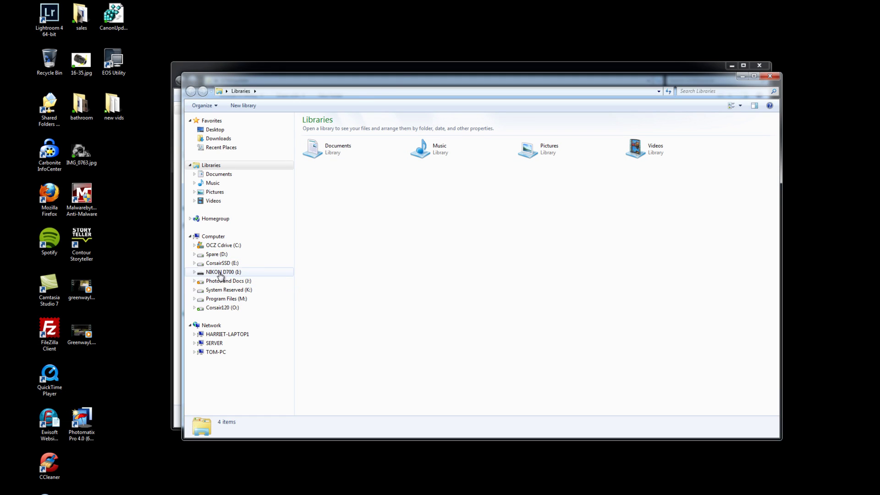
{"action": "left_click", "coordinate": [231, 275]}
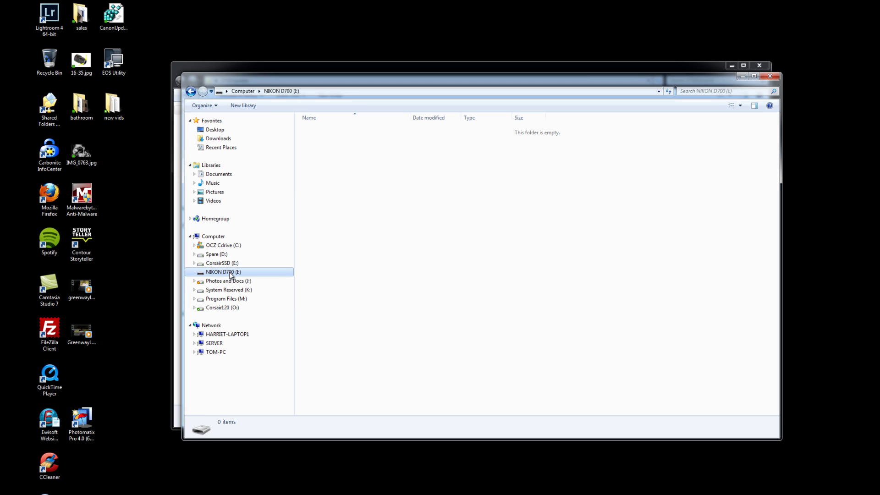
{"action": "left_click_drag", "start_coordinate": [507, 74], "coordinate": [504, 192]}
Copy D700_0103.bin from the D700Update folder to the root of the NIKON D700 (I:) card and rearrange both windows.
{"action": "left_click_drag", "start_coordinate": [333, 118], "coordinate": [385, 256]}
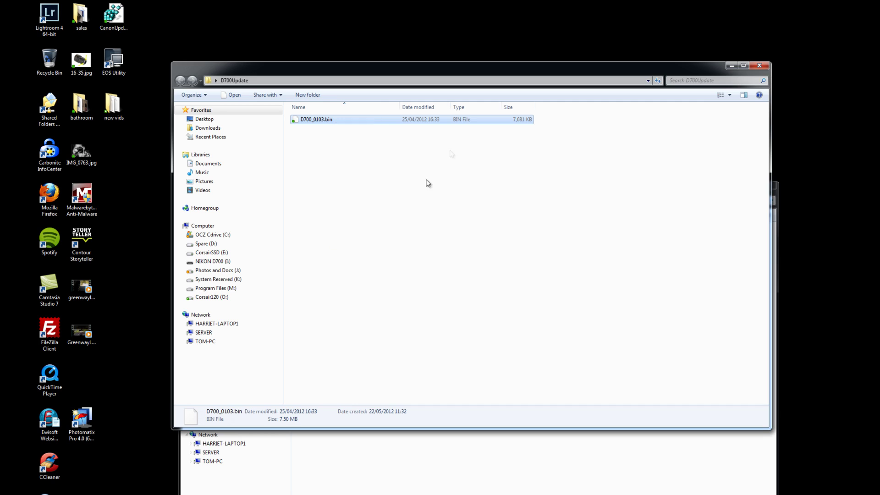
{"action": "left_click_drag", "start_coordinate": [441, 76], "coordinate": [376, 435]}
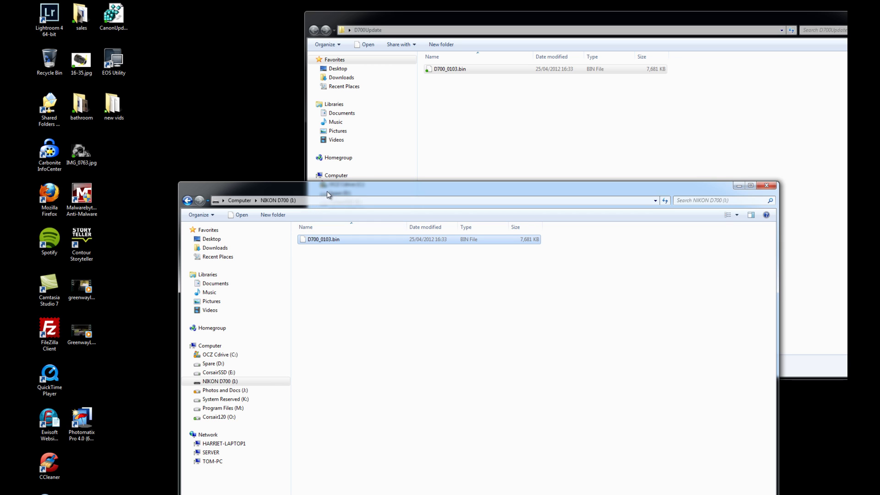
{"action": "left_click_drag", "start_coordinate": [326, 192], "coordinate": [322, 126]}
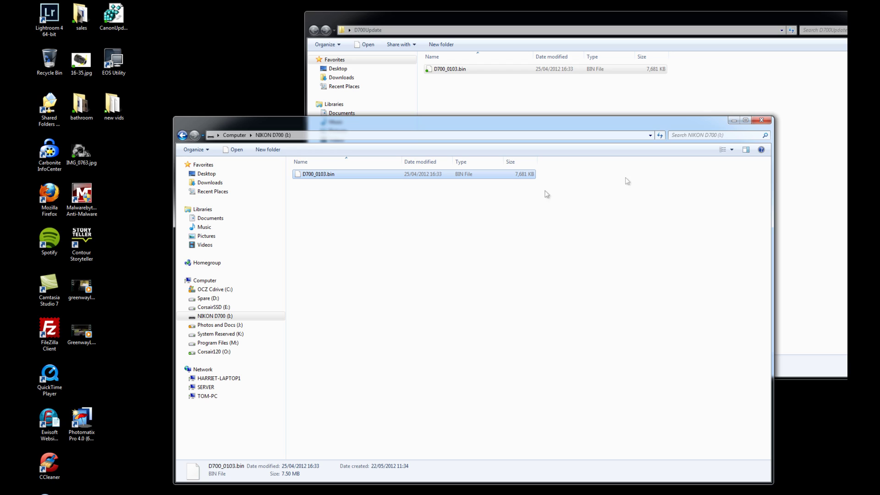